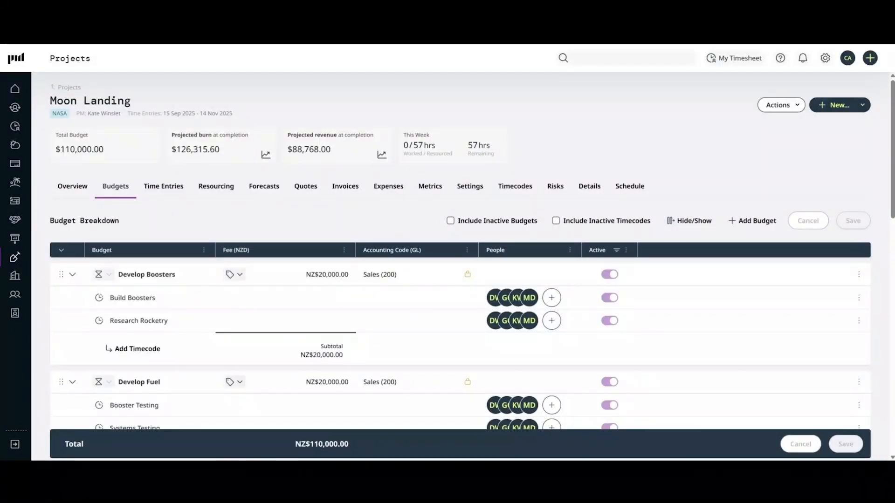
Clone the Moon Landing project, naming the copy Mars Landing.
scroll(460, 261, "down", 3)
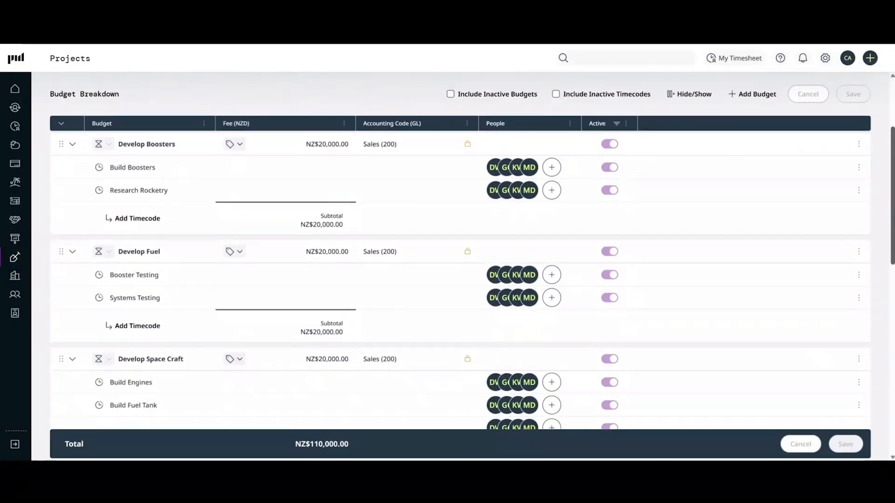
scroll(628, 198, "down", 2)
scroll(628, 198, "up", 5)
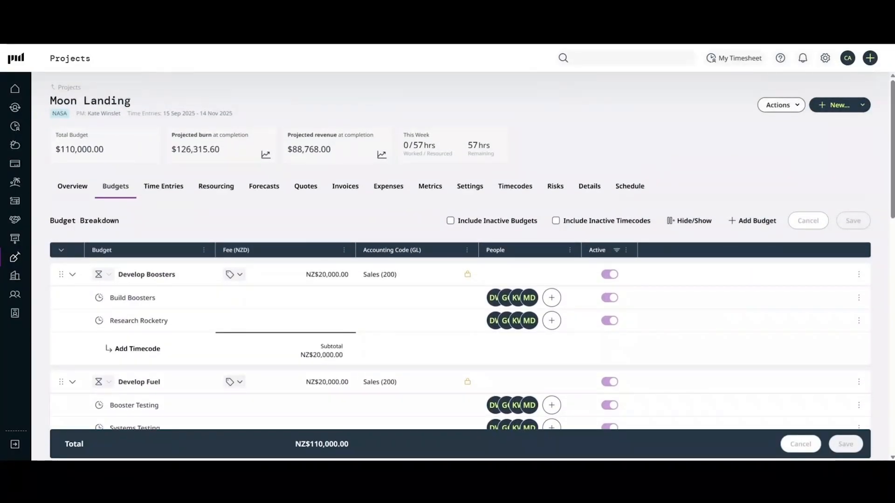
left_click(794, 110)
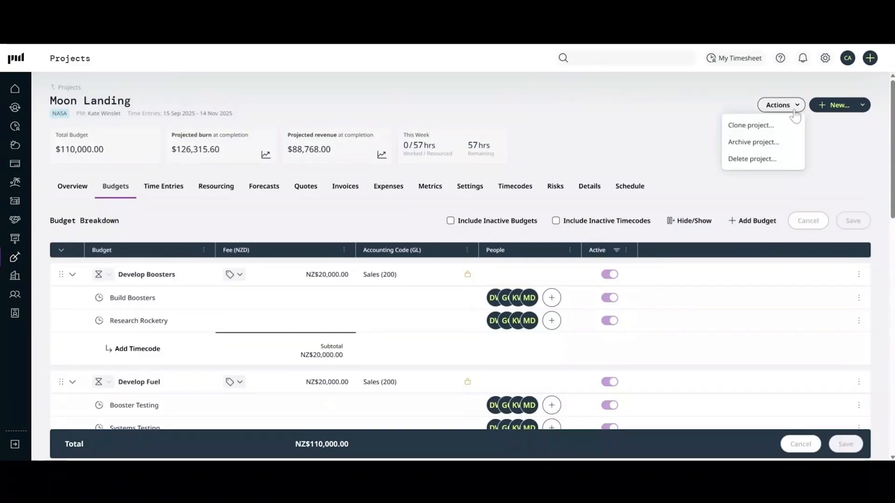
left_click(793, 126)
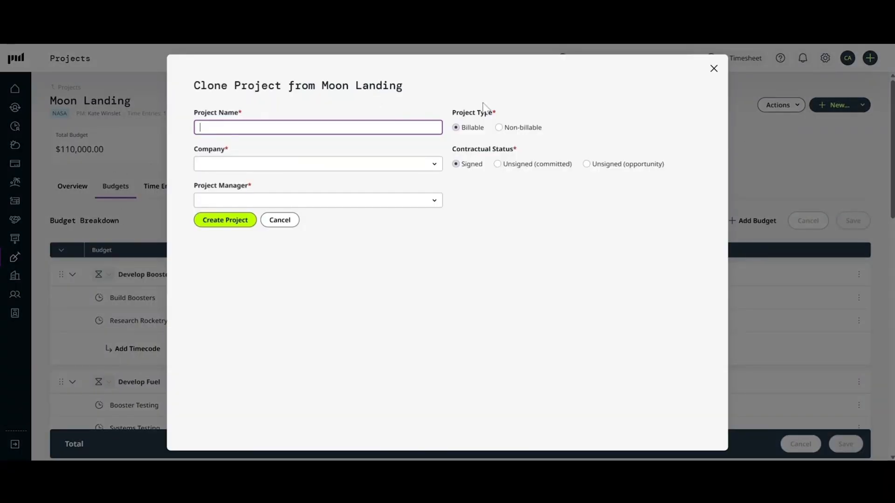
type("Mars Landing")
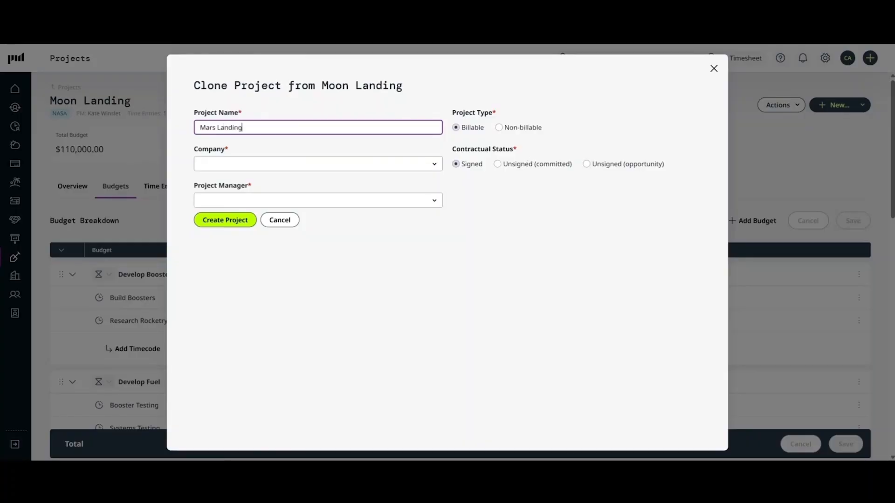
Set the clone's company to NASA, choose a project manager, and create the project.
left_click(434, 163)
type("nasa")
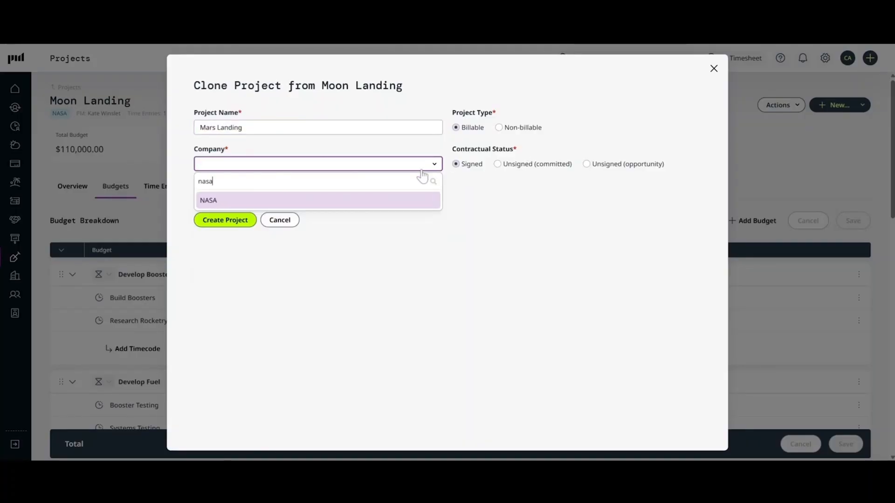
left_click(422, 202)
left_click(382, 209)
left_click(385, 239)
left_click(239, 258)
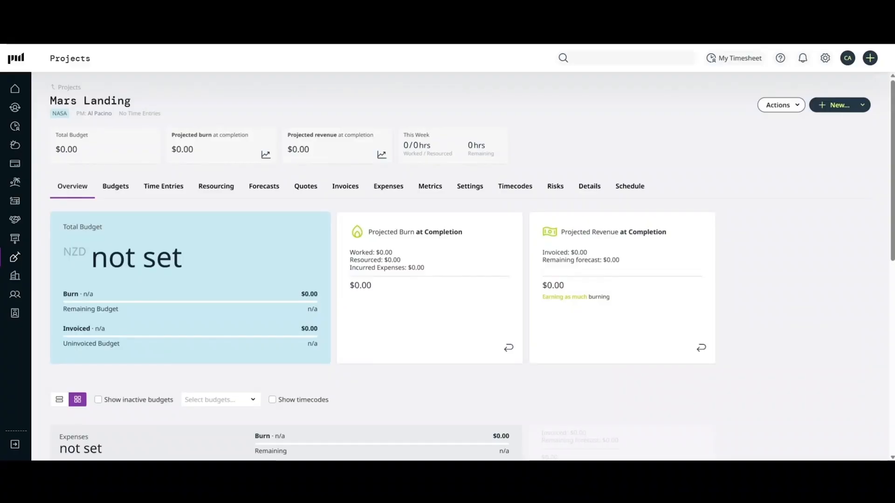
Expand the cloned project's budget breakdown and set the Develop Boosters budget fee to 100000.
left_click(116, 187)
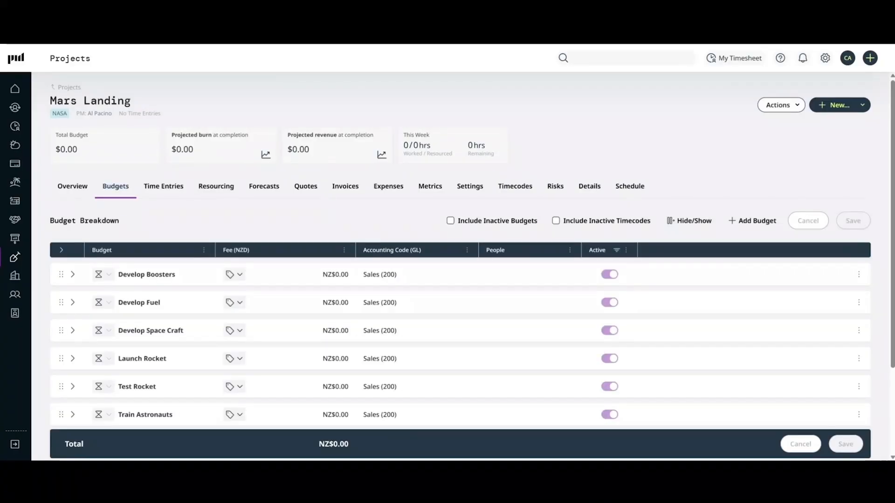
left_click(61, 250)
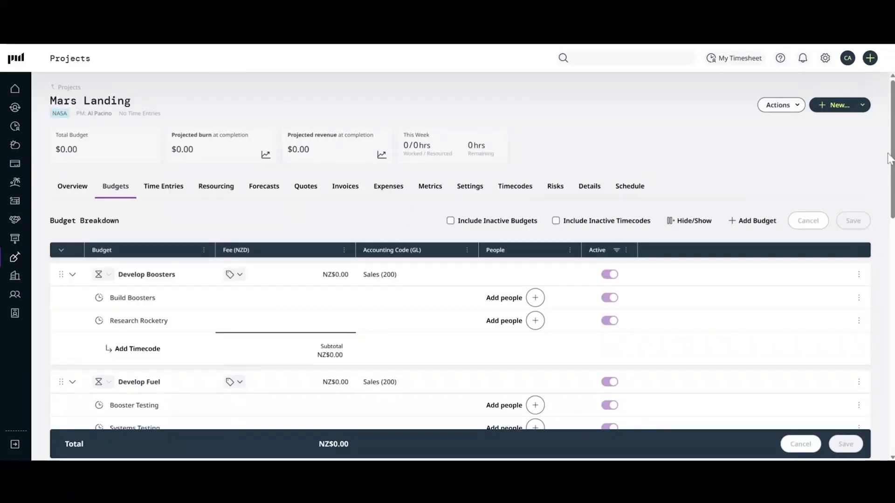
scroll(891, 162, "down", 1)
scroll(891, 162, "down", 5)
scroll(892, 161, "up", 5)
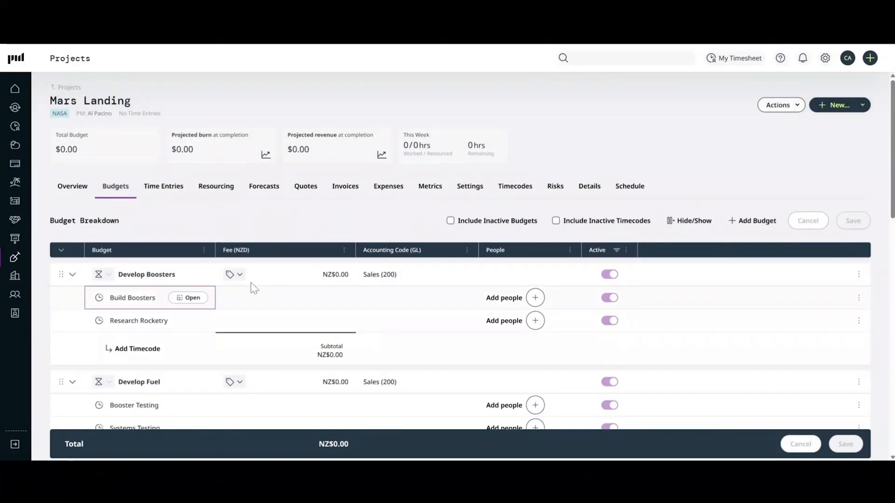
left_click(254, 275)
type("100000")
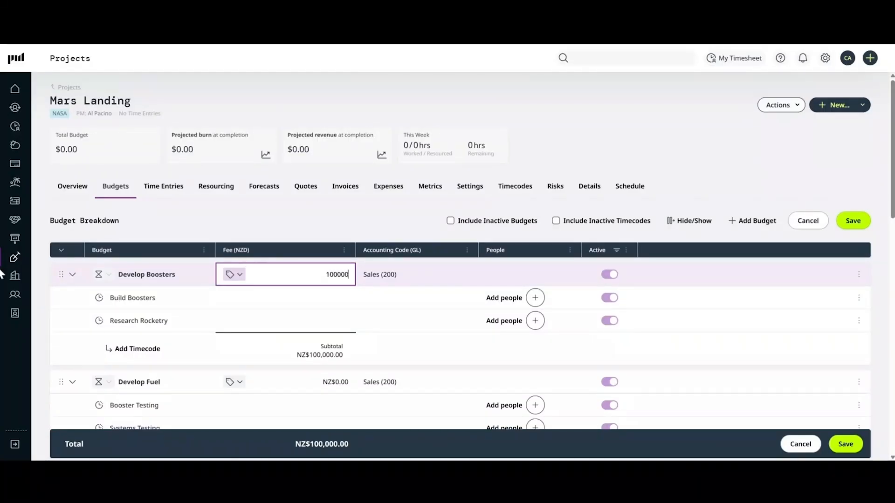
Assign a person to the Build Boosters timecode with 40 allocated hours and update the timecode.
left_click(188, 297)
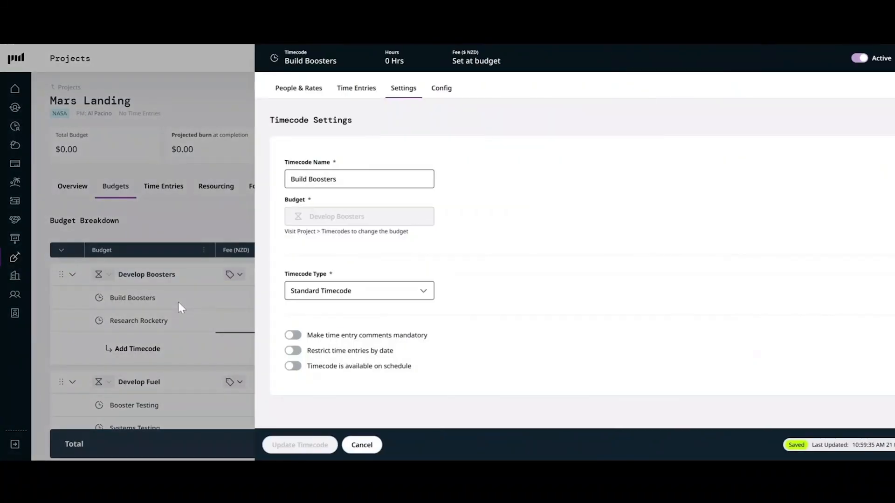
left_click(280, 91)
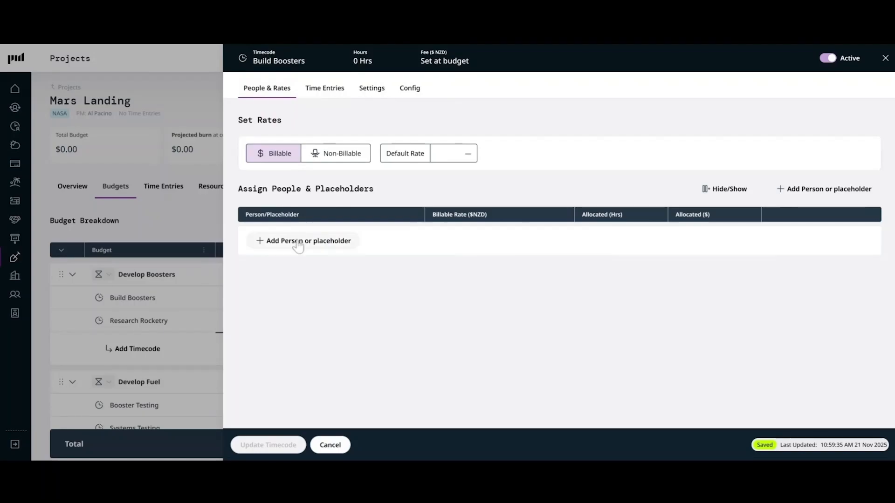
left_click(297, 241)
left_click(310, 238)
left_click(410, 242)
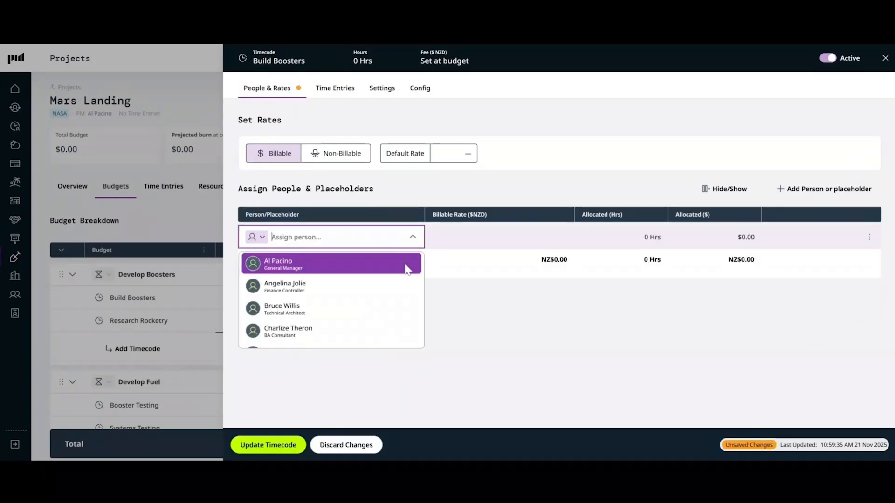
left_click(410, 262)
left_click(633, 238)
type("40")
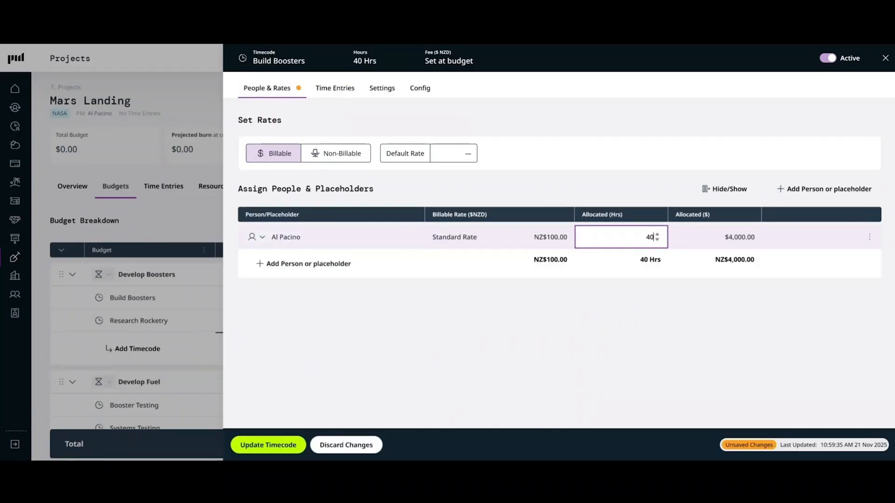
left_click(272, 442)
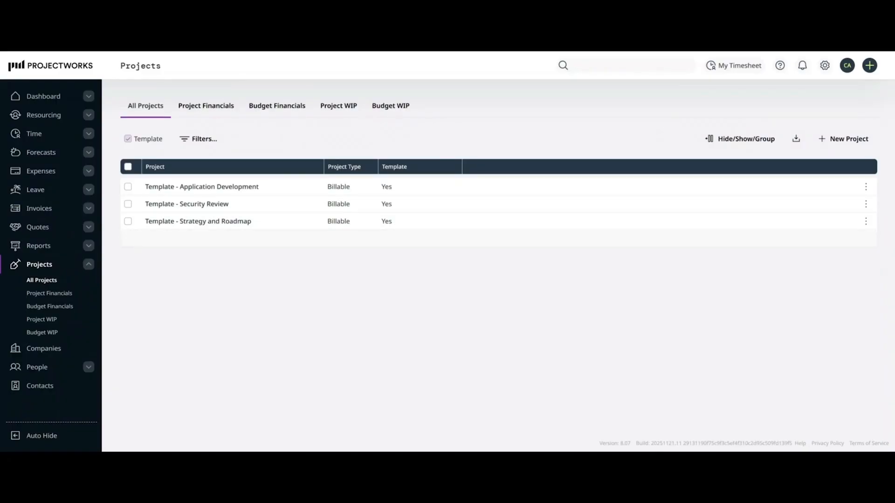
Open the Template - Strategy and Roadmap project and review its expanded budget breakdown and timecodes.
left_click(218, 222)
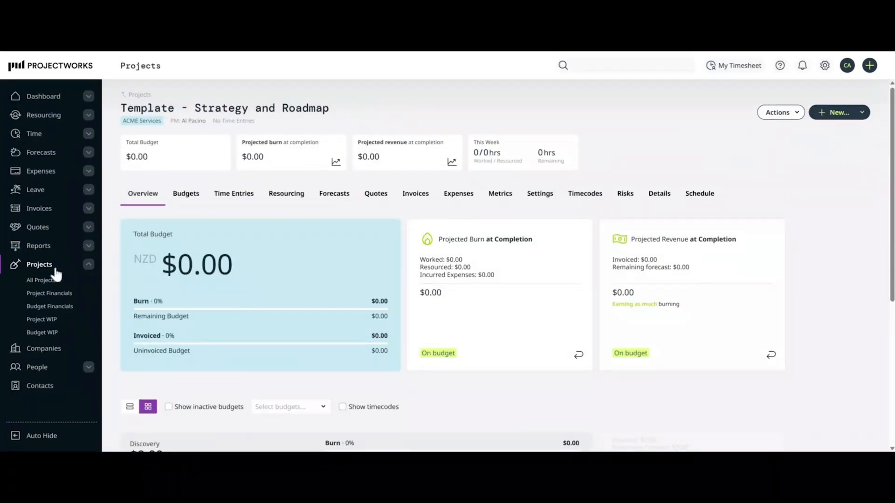
left_click(179, 201)
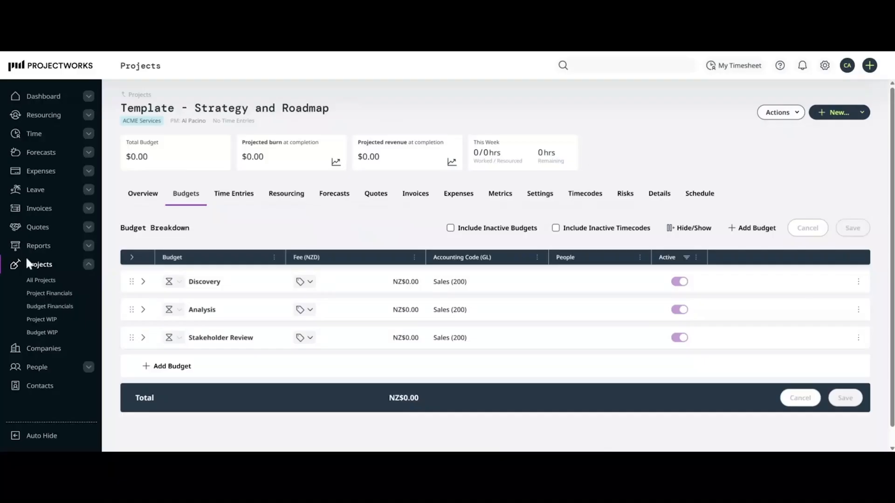
left_click(133, 258)
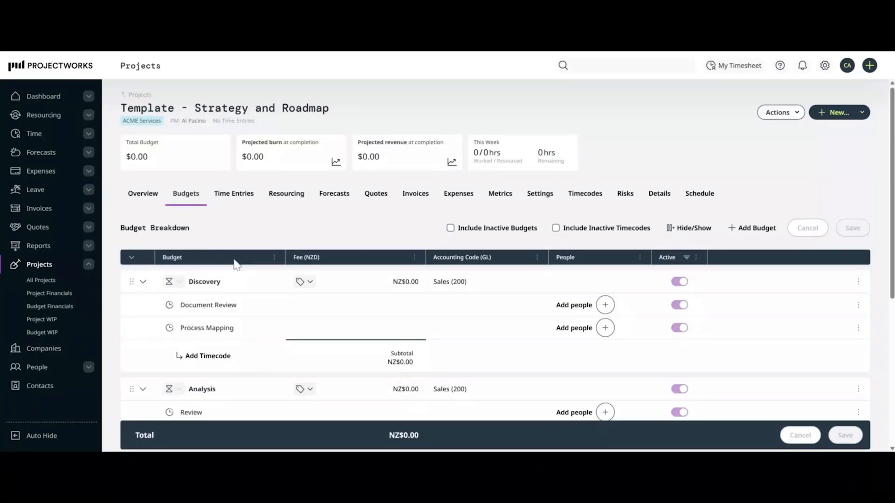
scroll(877, 158, "down", 3)
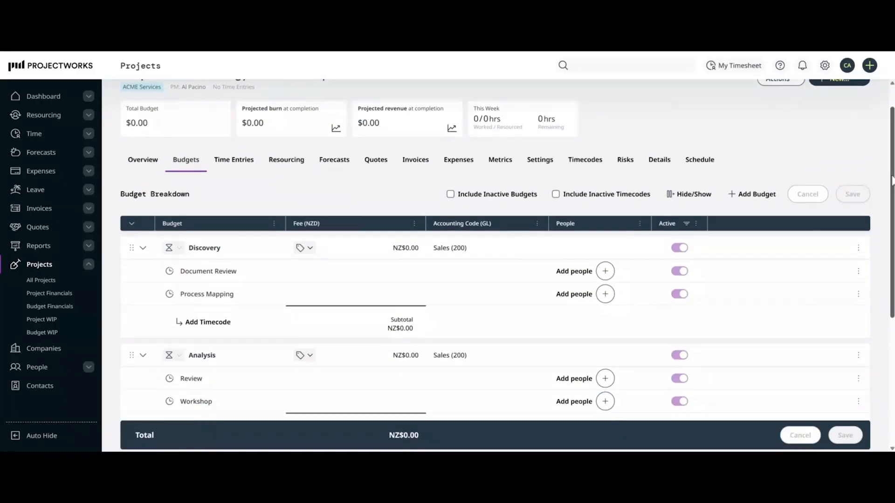
scroll(495, 249, "down", 3)
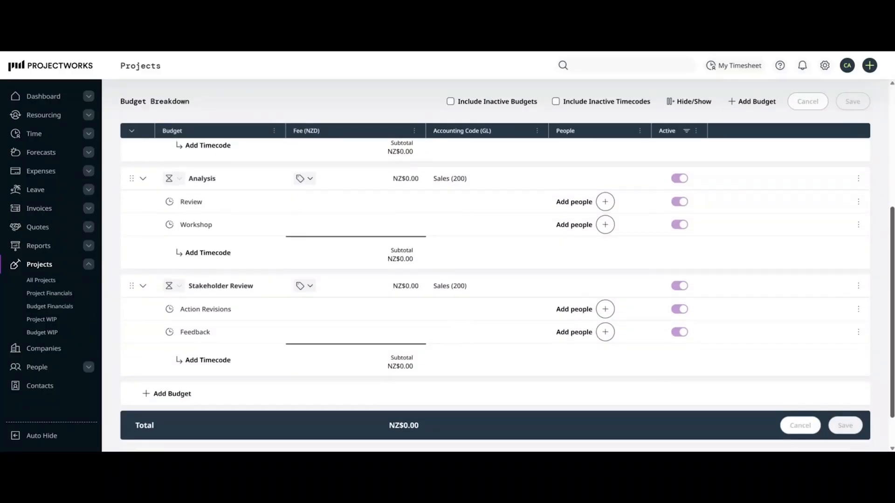
scroll(507, 294, "up", 5)
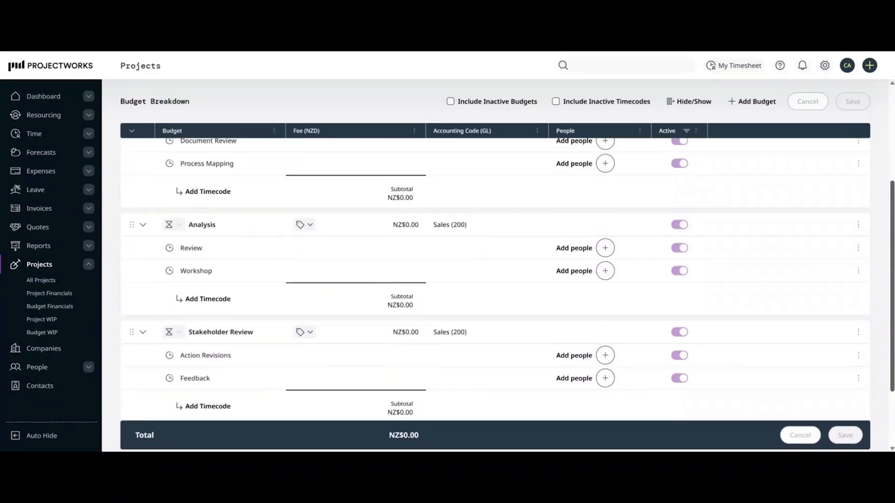
scroll(508, 294, "up", 1)
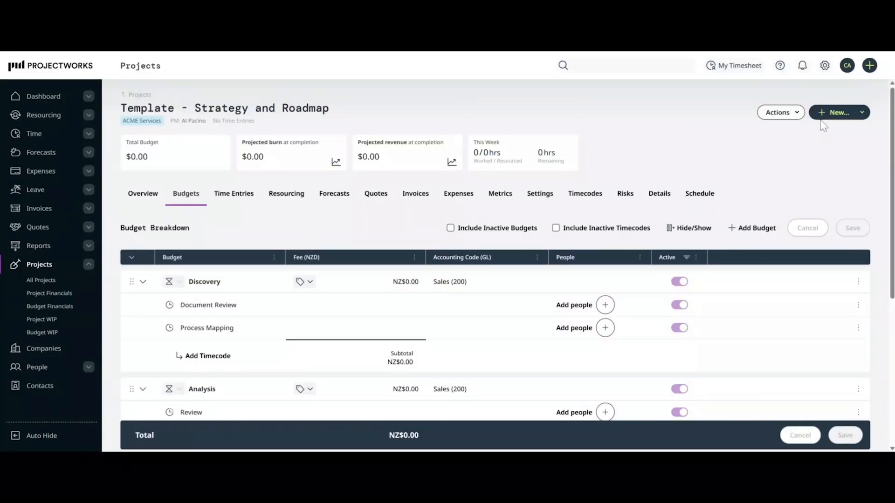
Start a new project named Template - AI Strategy Consultation.
left_click(869, 66)
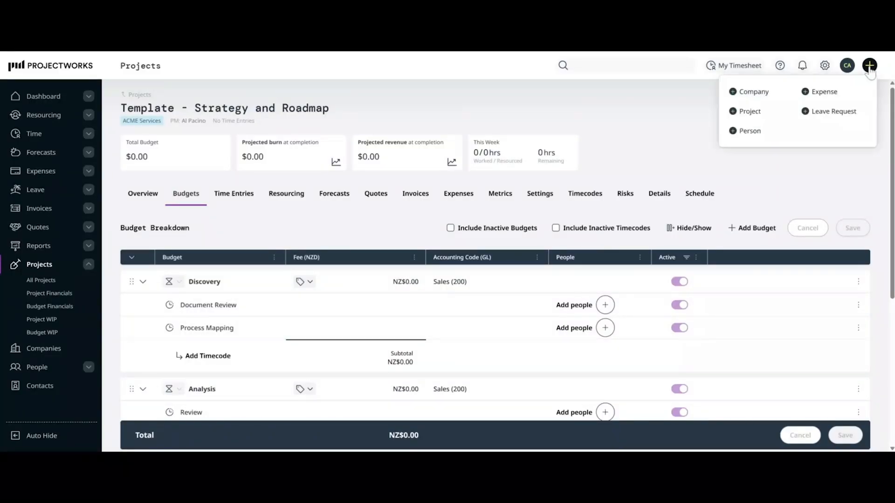
left_click(751, 112)
type("T")
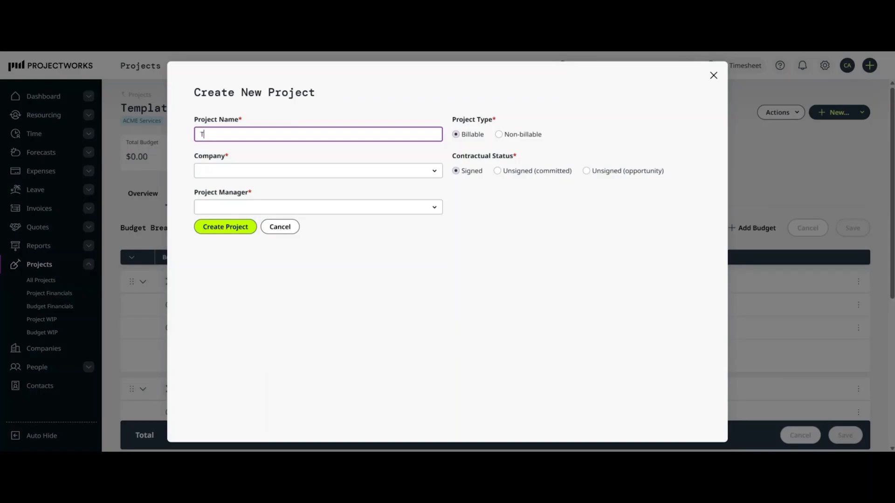
type("em")
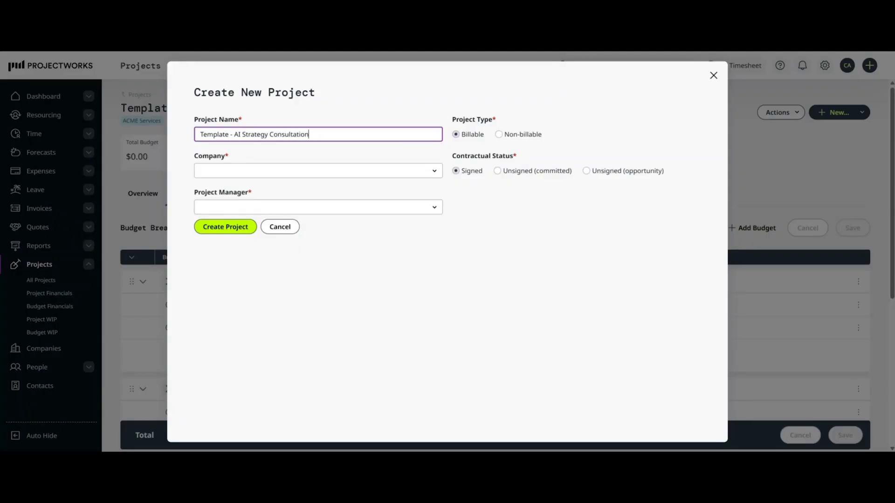
Set the new project's company to My Organization, choose a project manager, and create the project.
left_click(432, 175)
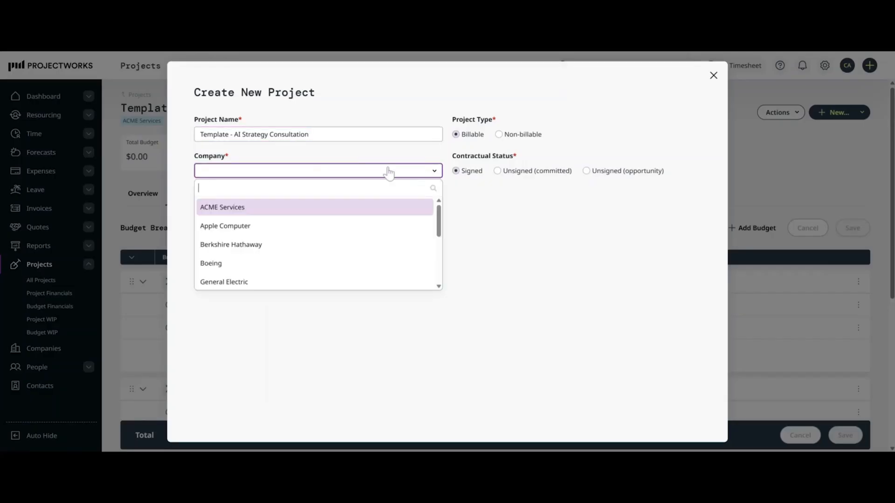
type("my")
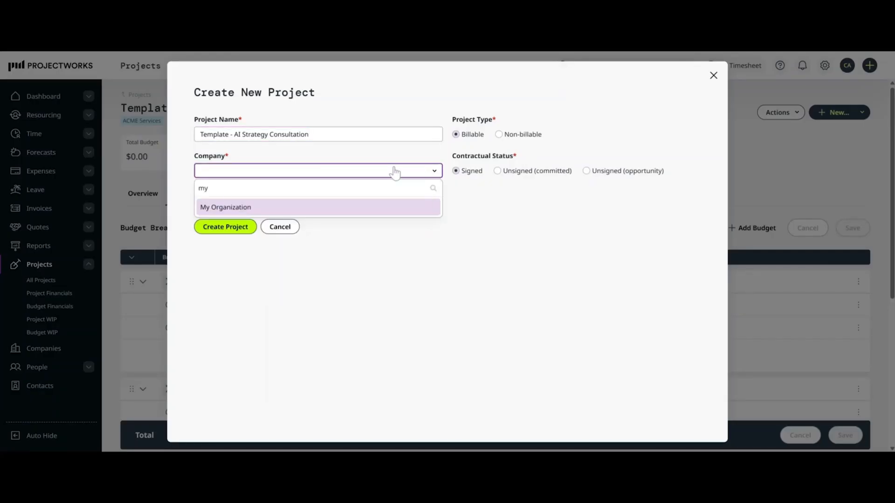
left_click(409, 207)
left_click(437, 210)
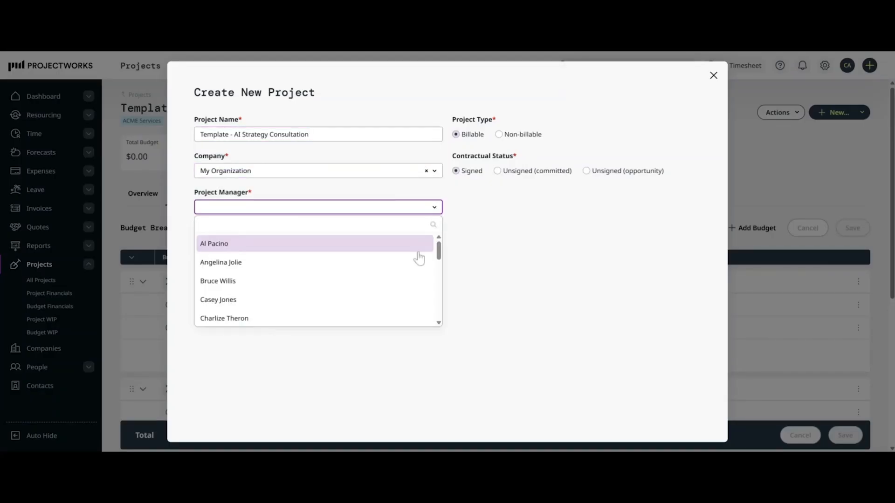
left_click(408, 299)
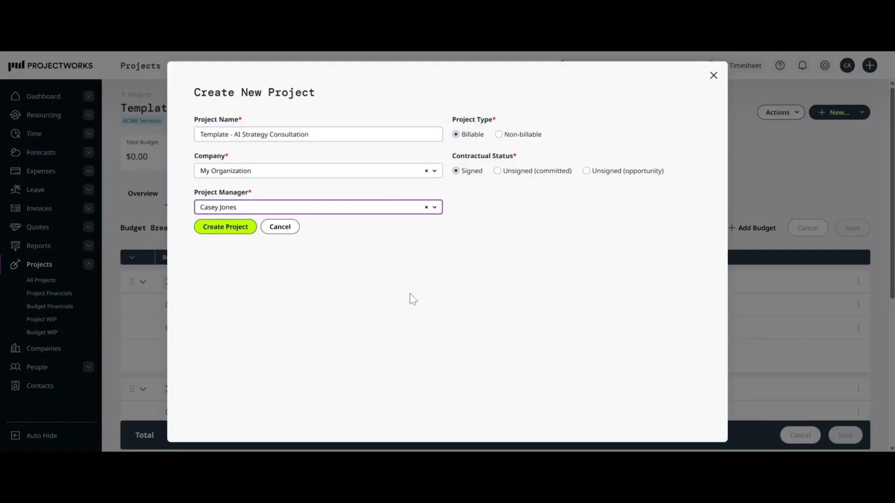
left_click(231, 233)
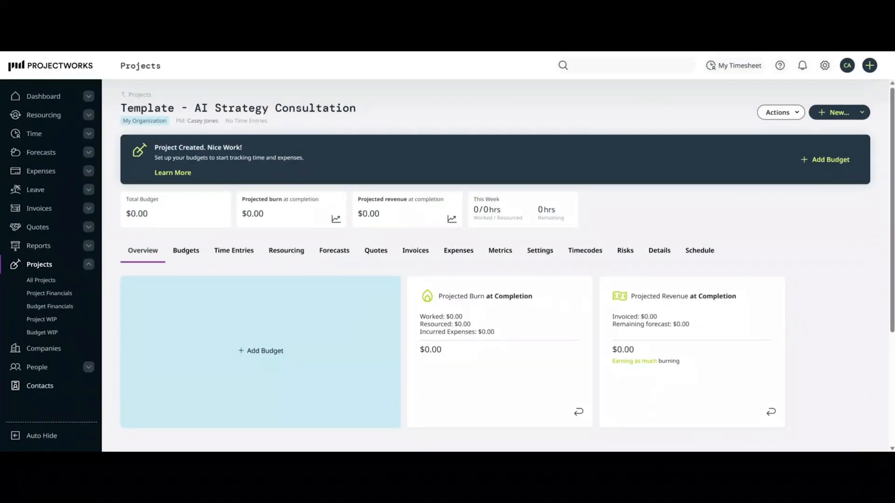
Add a top-down budget named Discovery with the Sales (200) accounting code.
left_click(186, 251)
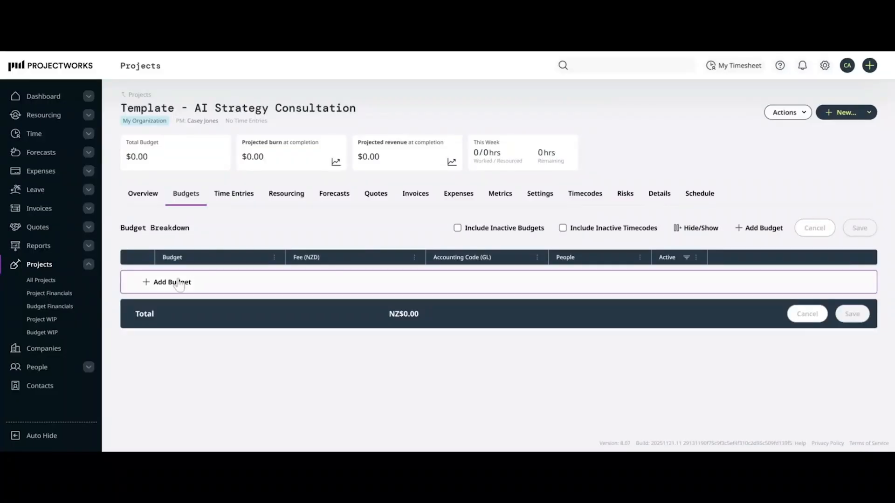
left_click(171, 282)
type("Di")
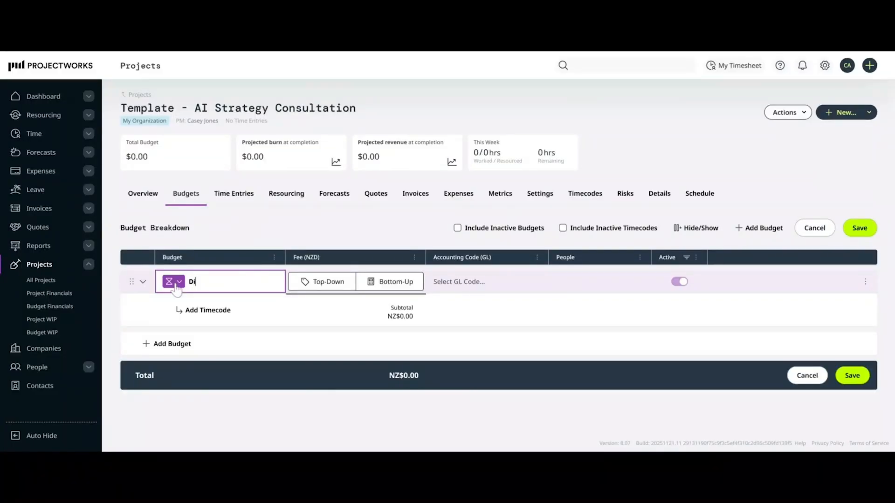
type("scovery")
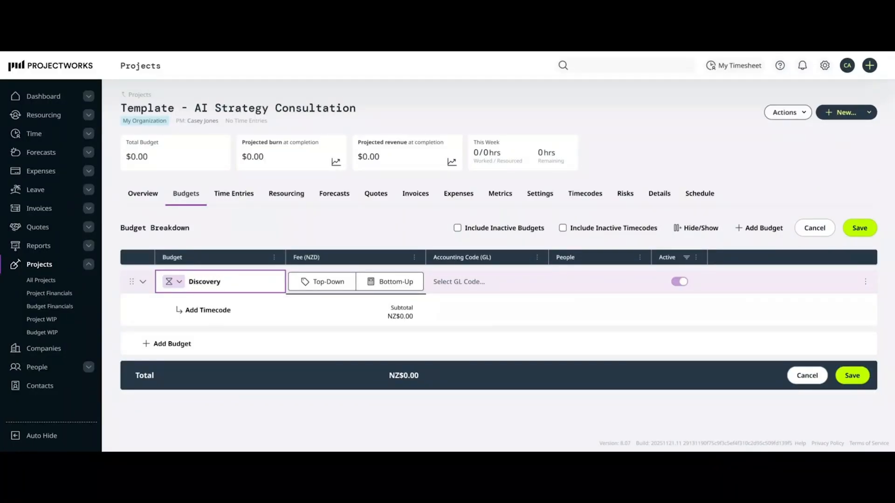
left_click(323, 282)
left_click(442, 282)
left_click(515, 313)
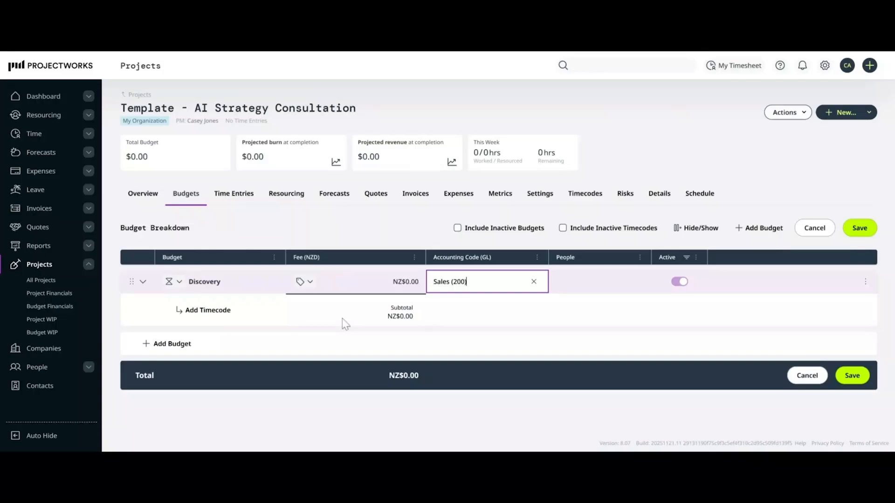
Add timecodes Business Analysis, Workshops and Process Mapping under the Discovery budget, then save the budgets.
left_click(211, 310)
type("Business Analysis")
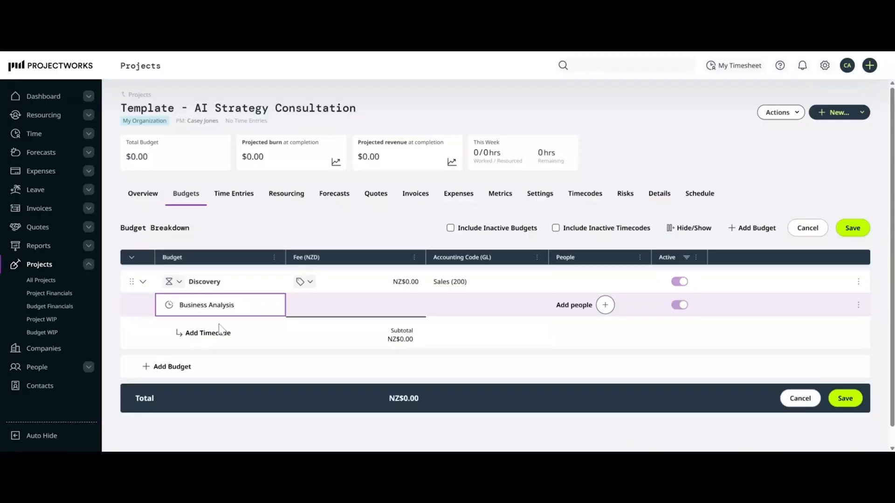
left_click(219, 331)
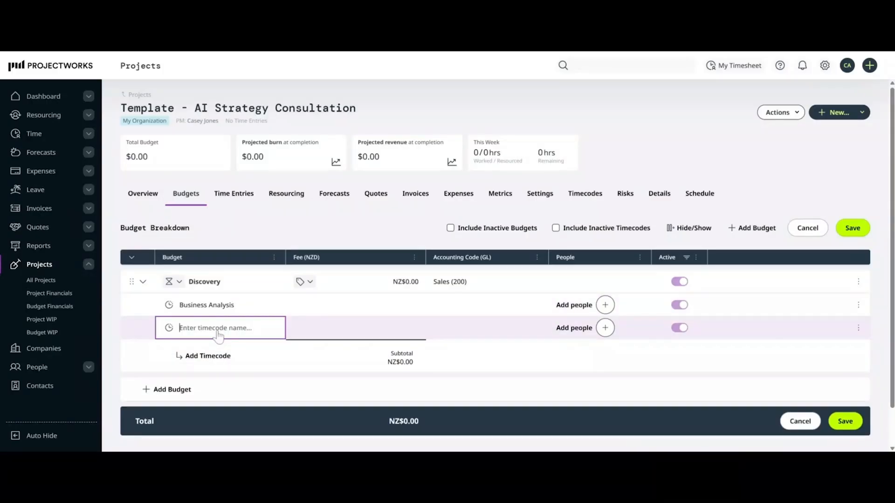
type("Workshops")
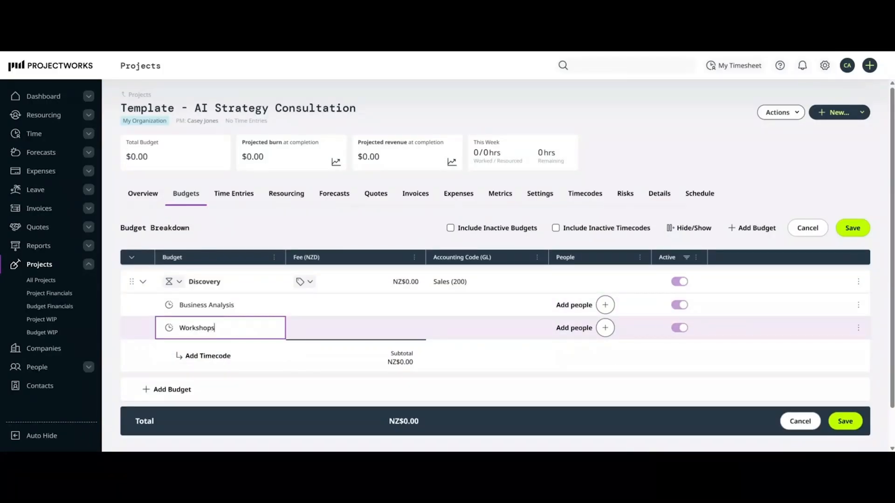
left_click(212, 357)
type("Process Map")
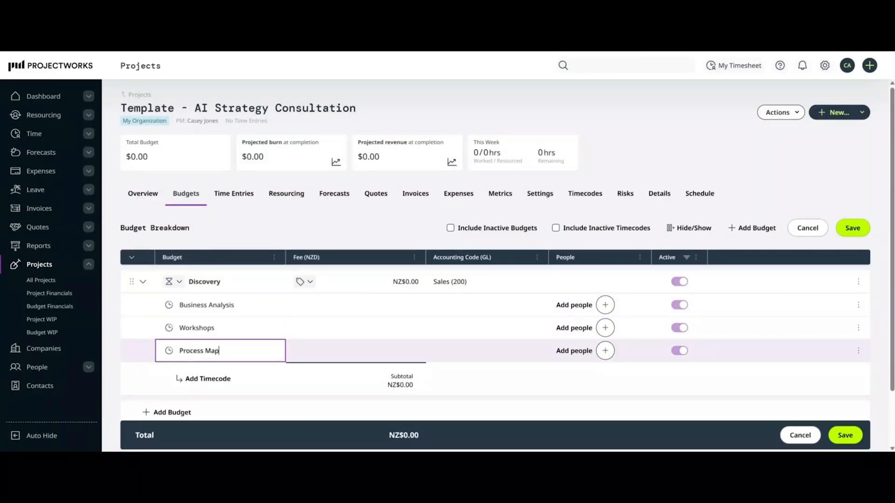
type("ping")
left_click(846, 435)
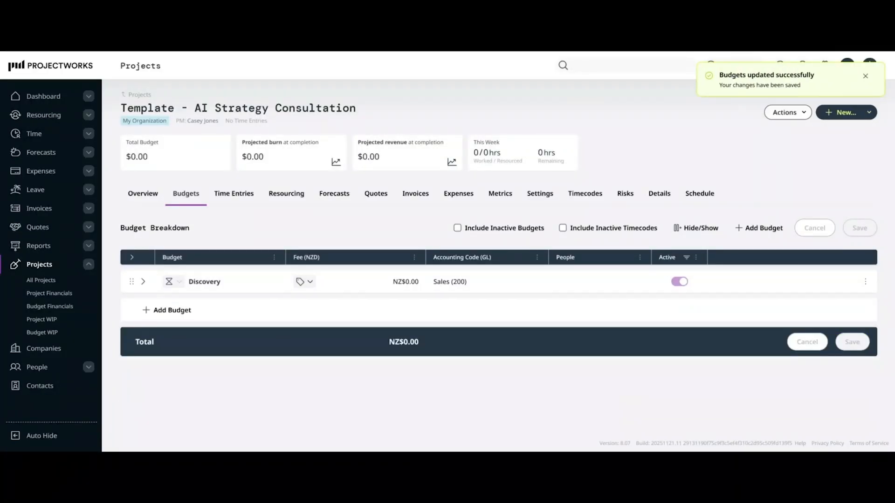
Mark the project as a template in its Additional settings and save.
left_click(132, 259)
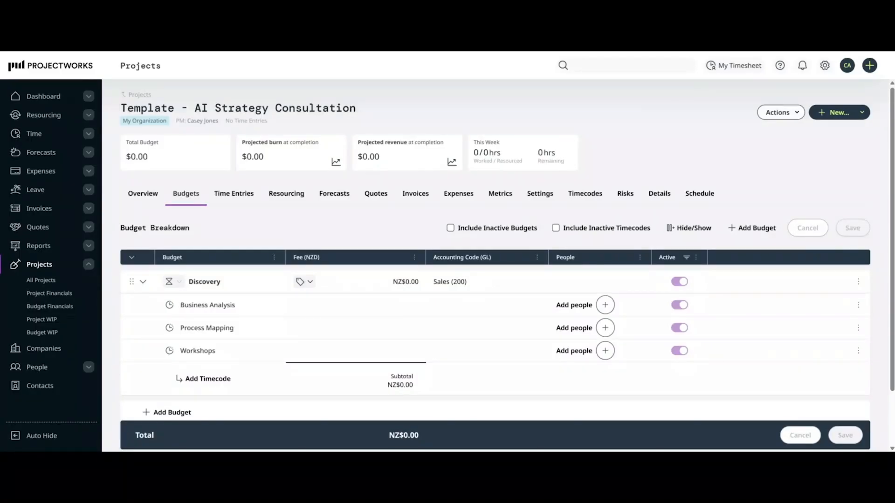
left_click(474, 281)
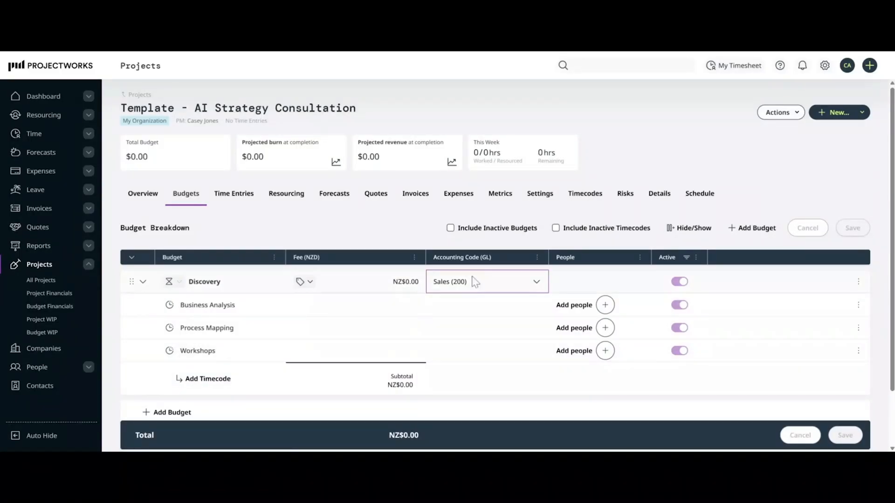
left_click(552, 201)
left_click(553, 225)
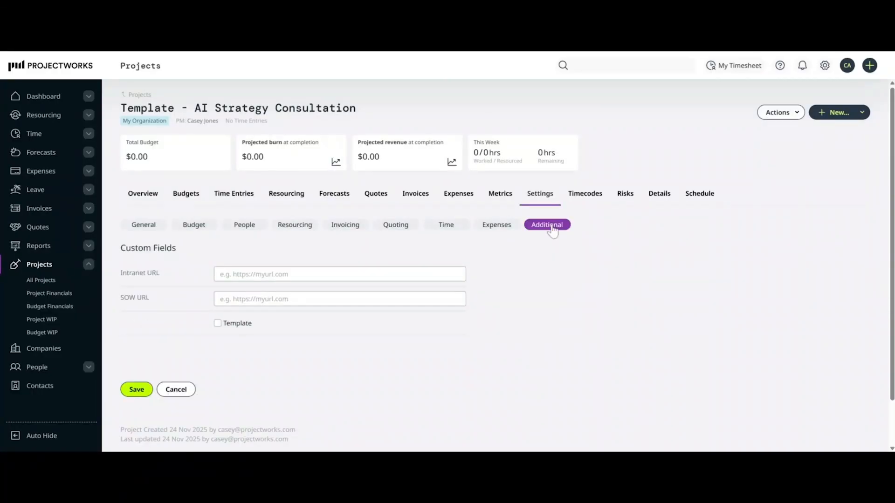
left_click(218, 323)
left_click(139, 397)
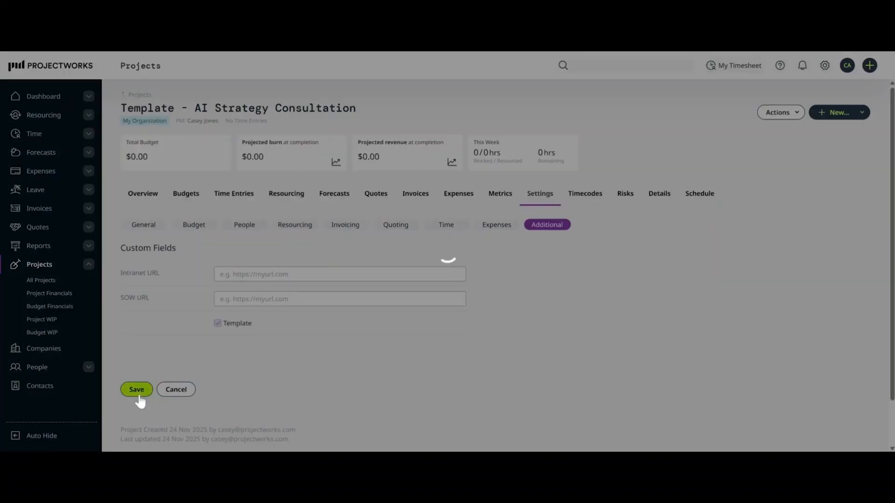
Go to All Projects, check the Template filter, and open cloning for Template - AI Strategy Consultation.
left_click(54, 282)
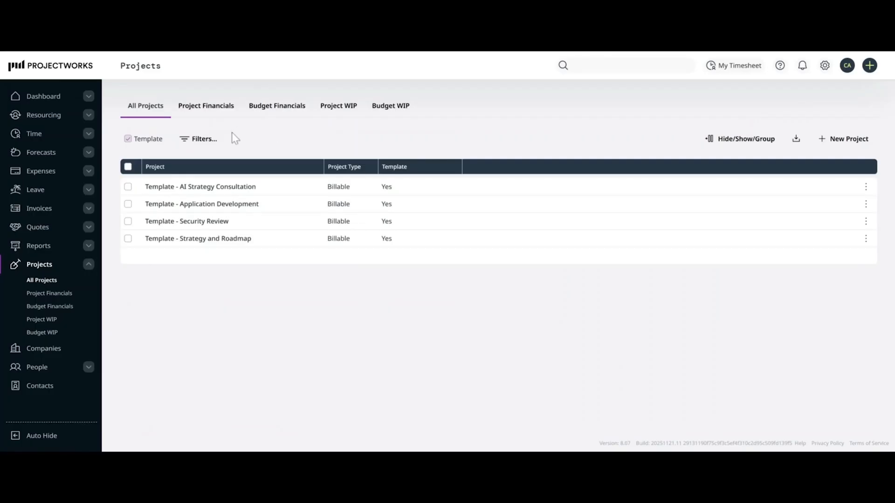
left_click(212, 140)
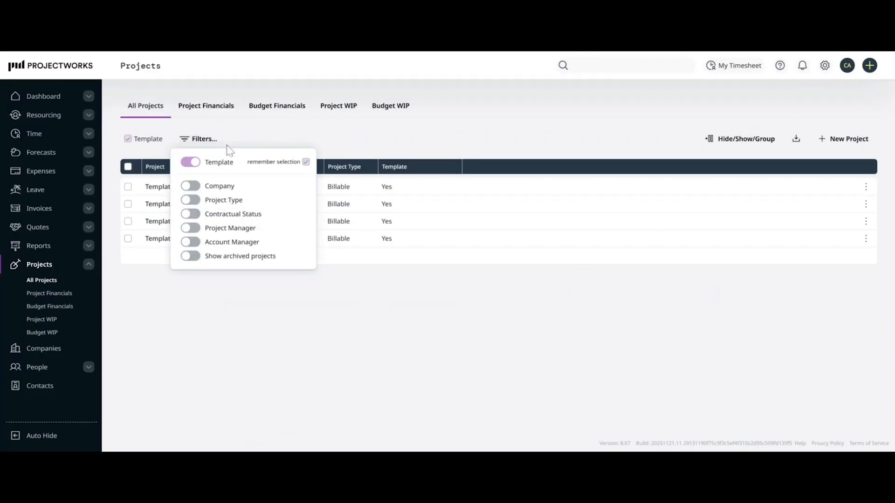
left_click(210, 138)
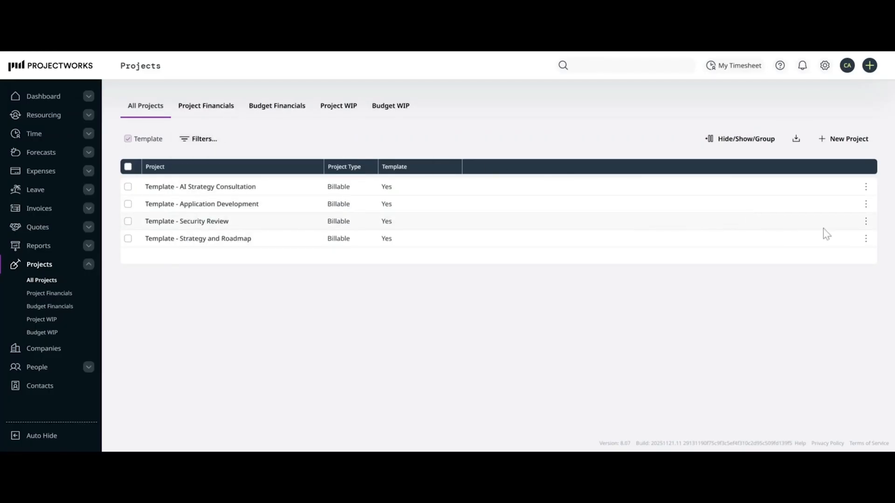
left_click(866, 187)
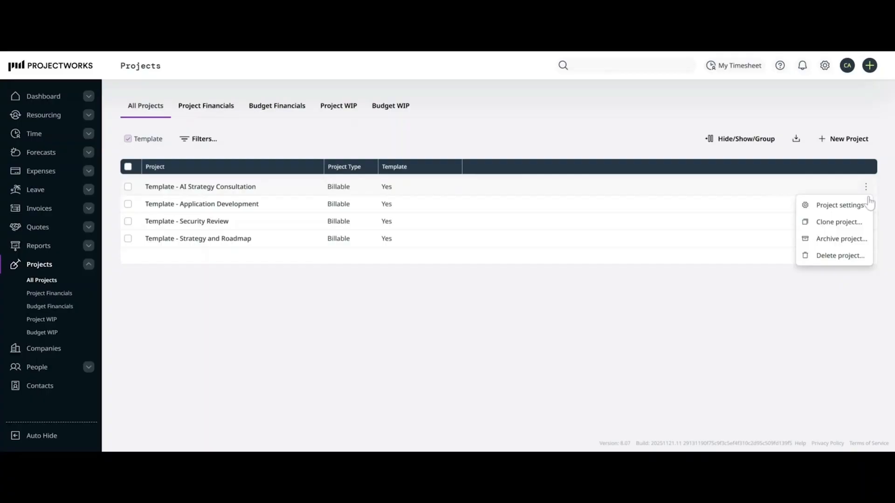
left_click(862, 224)
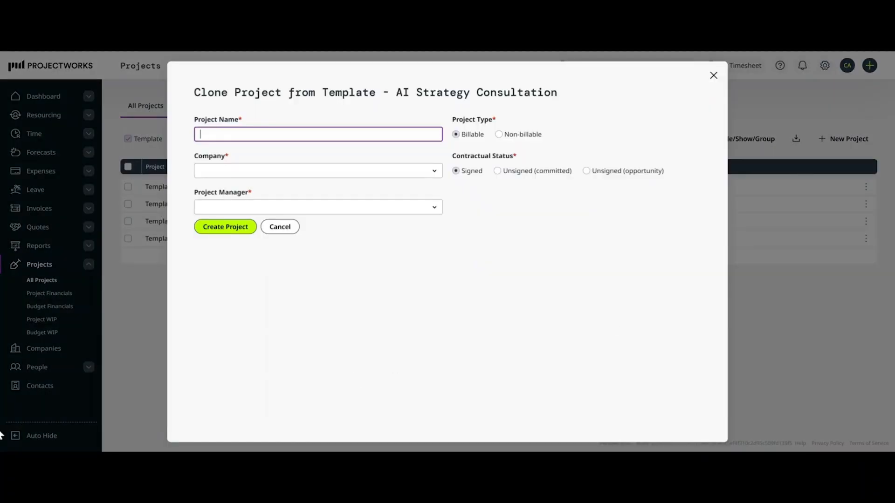